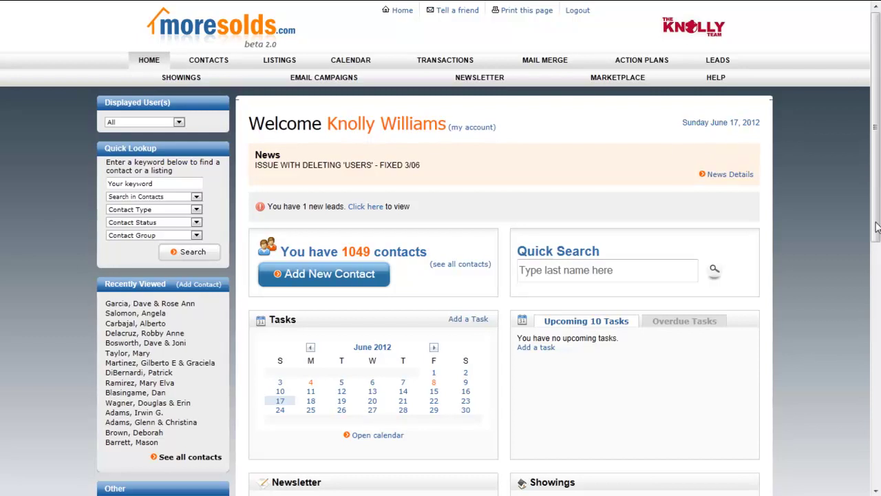
- Try quick last-name searches for 'will' and 'stu', then clear the search box
{"action": "left_click_drag", "start_coordinate": [876, 228], "coordinate": [877, 208]}
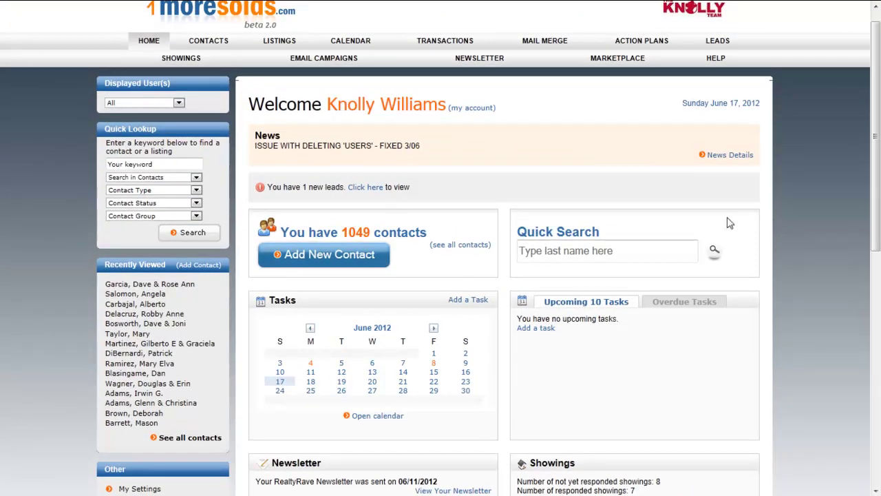
{"action": "scroll", "coordinate": [875, 179], "scroll_direction": "down", "scroll_amount": 1}
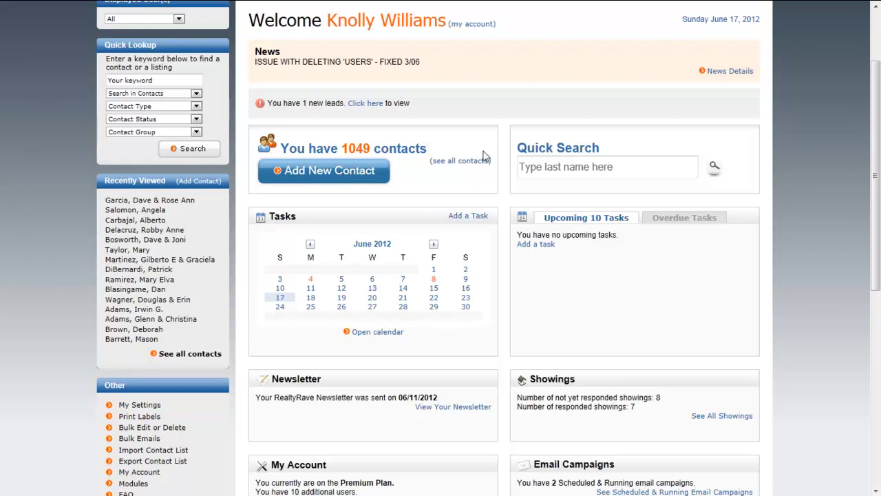
{"action": "left_click", "coordinate": [528, 168]}
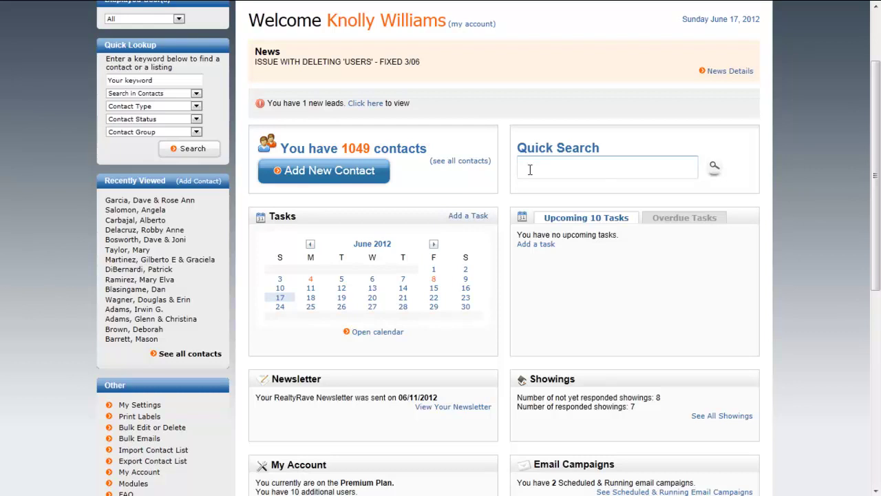
{"action": "type", "text": "wi"}
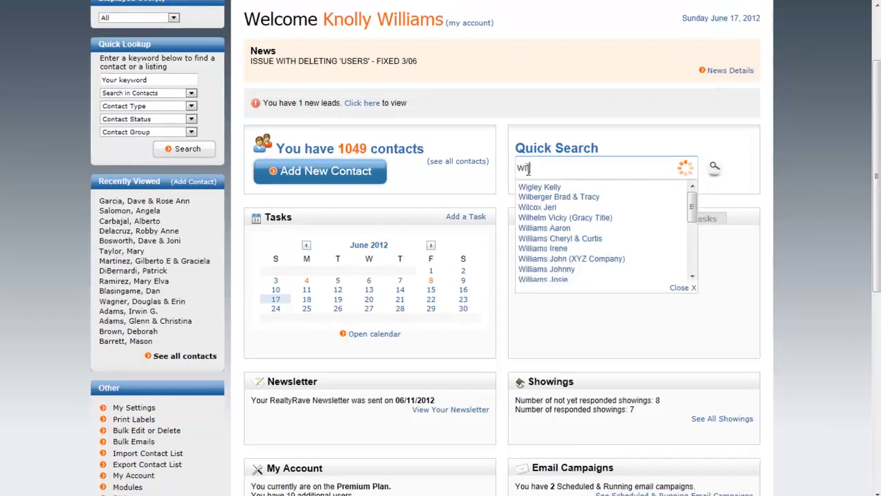
{"action": "type", "text": "ll"}
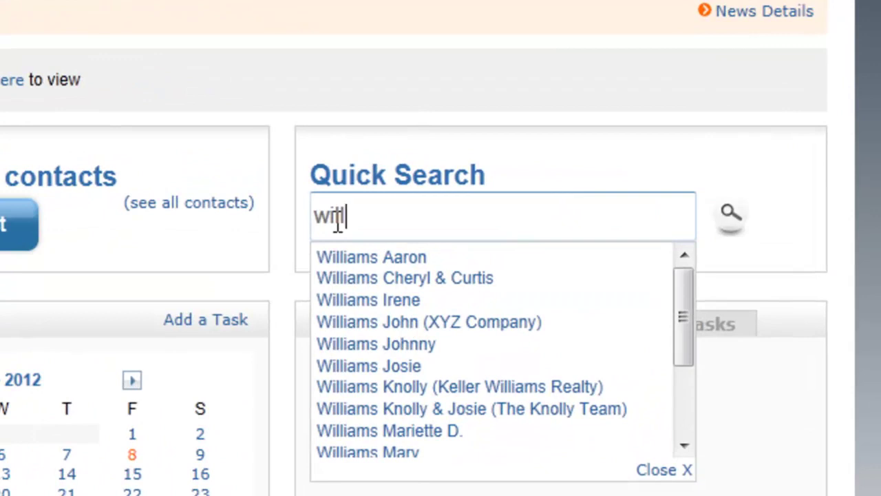
{"action": "key", "text": "BackSpace"}
{"action": "key", "text": "BackSpace"}
{"action": "key", "text": "BackSpace"}
{"action": "key", "text": "BackSpace"}
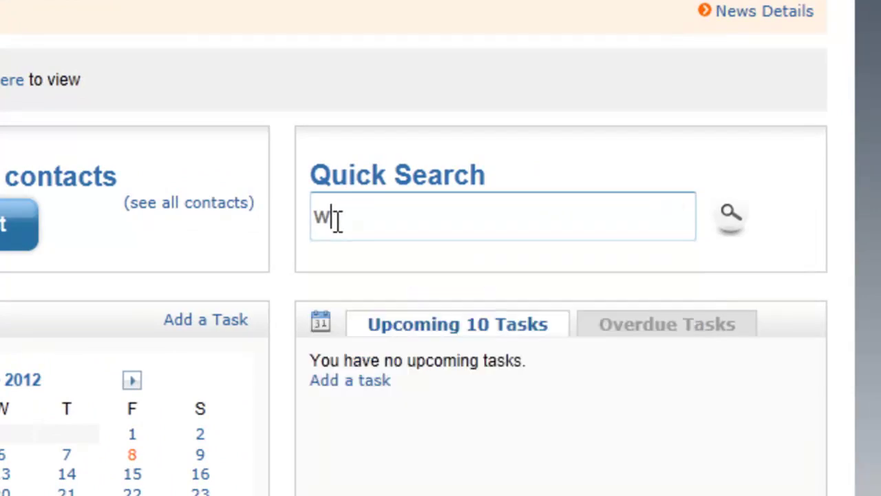
{"action": "type", "text": "stu"}
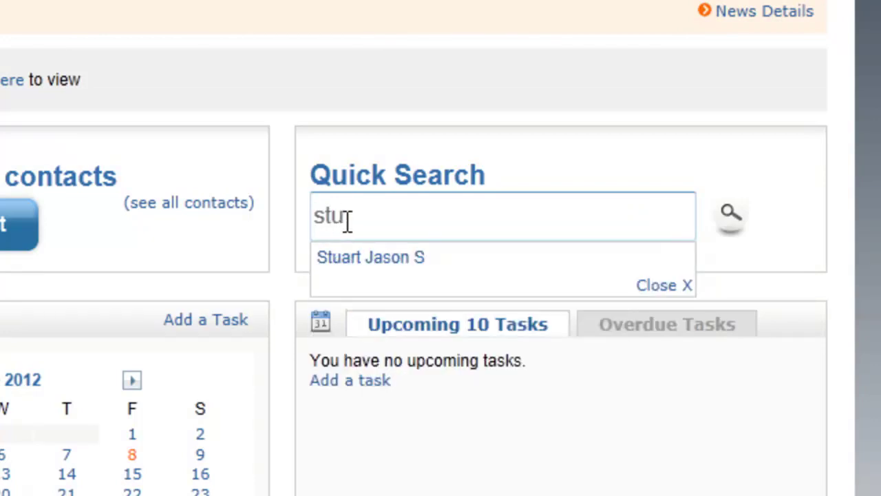
{"action": "left_click_drag", "start_coordinate": [346, 220], "coordinate": [307, 216]}
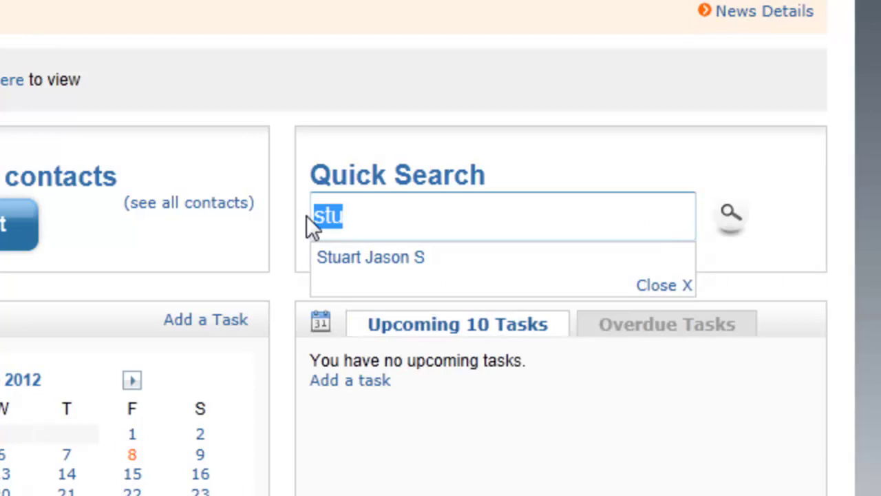
{"action": "key", "text": "BackSpace"}
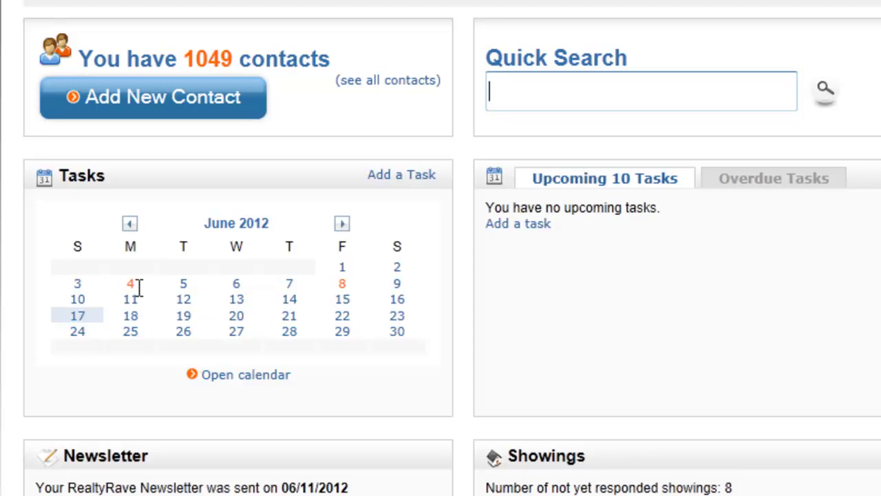
- View the overdue tasks list, then return to and scroll the upcoming tasks list
{"action": "mouse_move", "coordinate": [346, 291]}
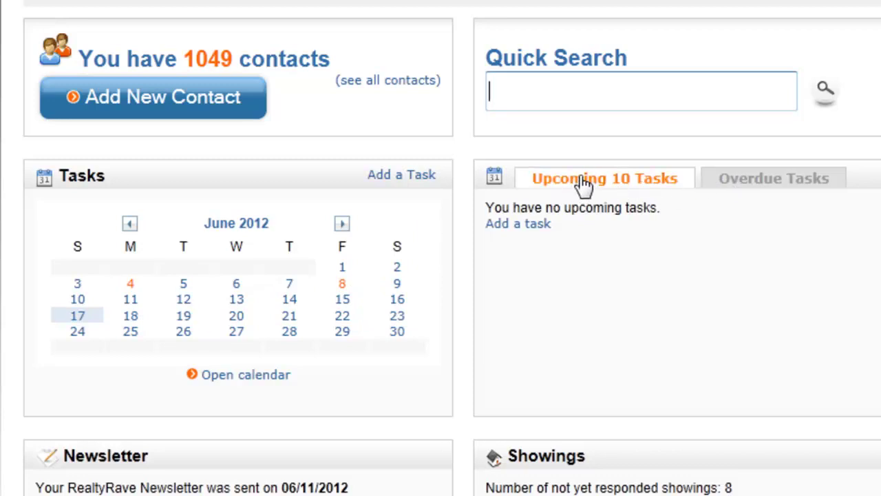
{"action": "left_click", "coordinate": [741, 191]}
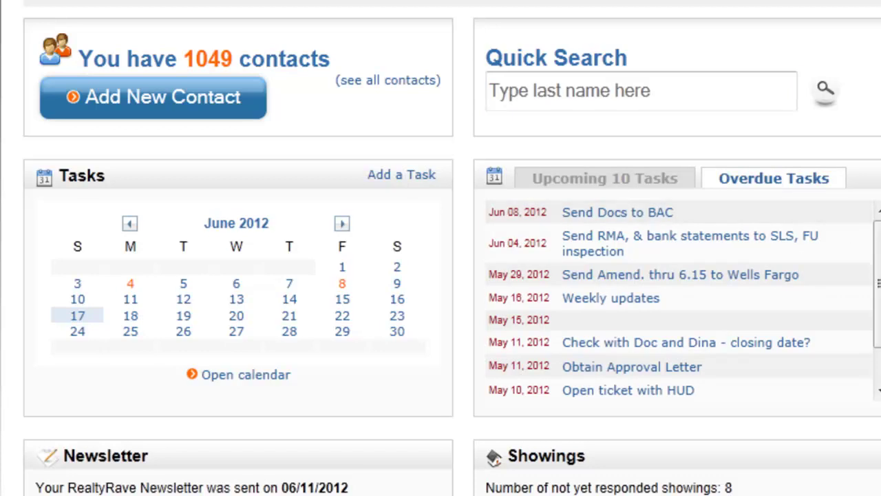
{"action": "scroll", "coordinate": [856, 236], "scroll_direction": "down", "scroll_amount": 2}
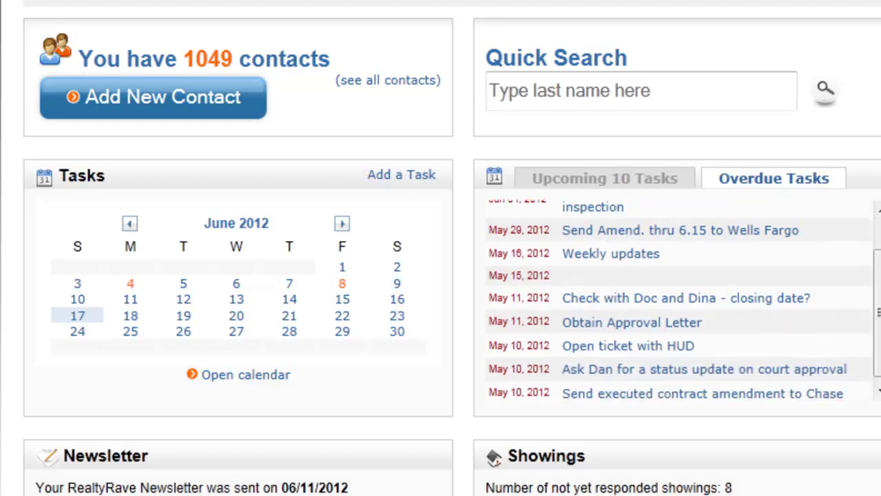
{"action": "left_click", "coordinate": [609, 180]}
{"action": "scroll", "coordinate": [352, 142], "scroll_direction": "down", "scroll_amount": 5}
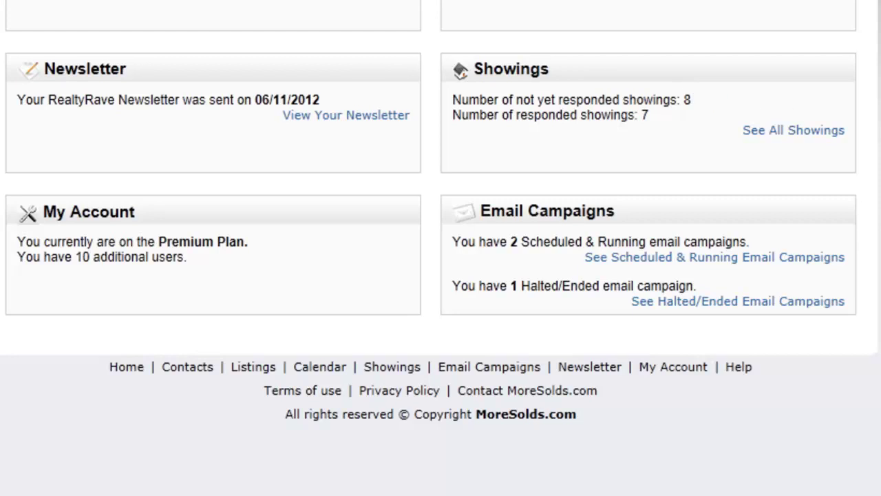
{"action": "scroll", "coordinate": [441, 248], "scroll_direction": "down", "scroll_amount": 2}
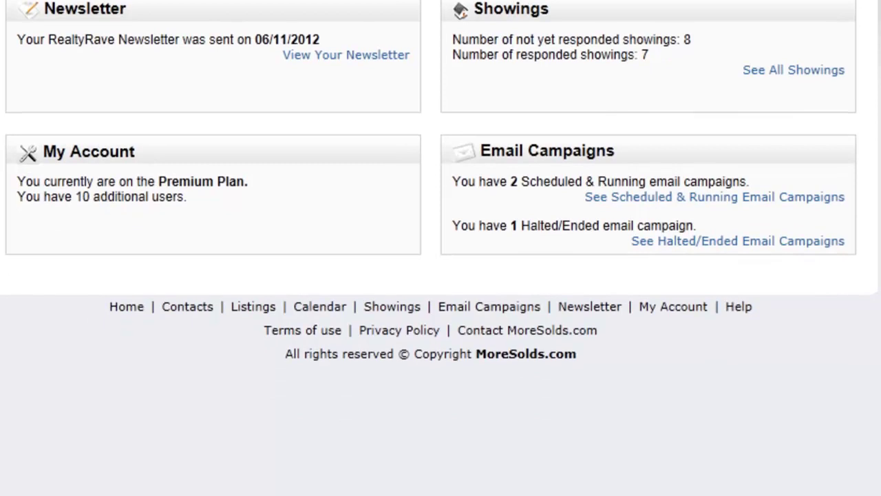
{"action": "scroll", "coordinate": [441, 248], "scroll_direction": "up", "scroll_amount": 3}
{"action": "scroll", "coordinate": [440, 248], "scroll_direction": "down", "scroll_amount": 3}
{"action": "scroll", "coordinate": [59, 116], "scroll_direction": "down", "scroll_amount": 3}
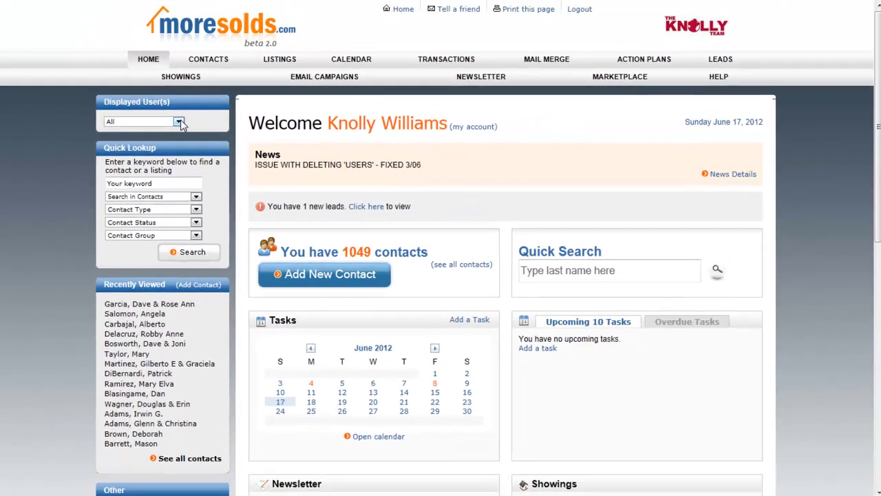
- Show single team members' data via Displayed User(s), then switch it to All
{"action": "left_click", "coordinate": [147, 62]}
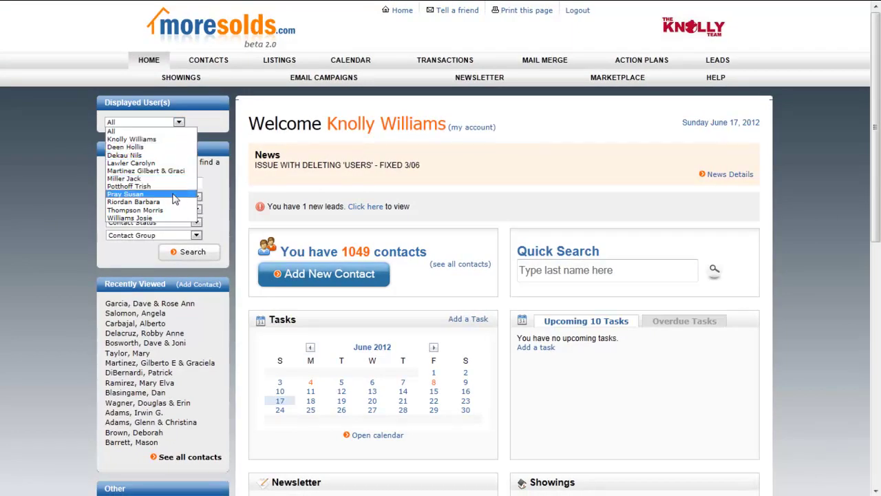
{"action": "left_click", "coordinate": [164, 147]}
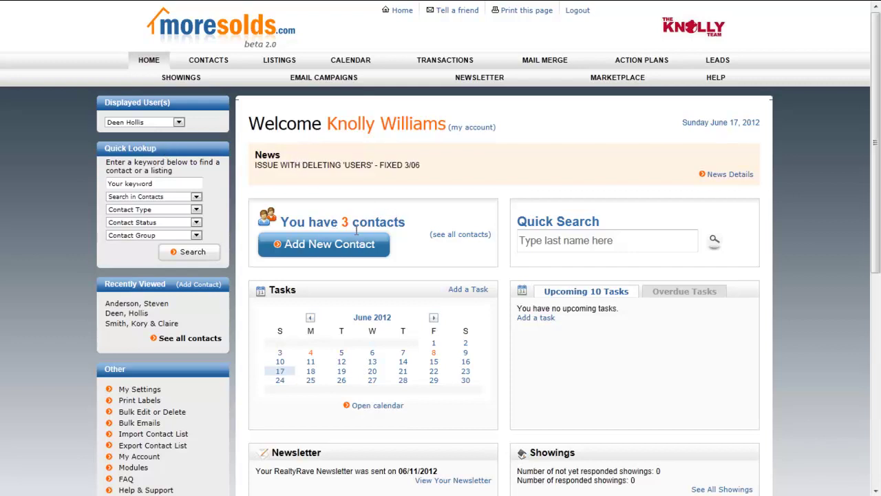
{"action": "left_click", "coordinate": [178, 124]}
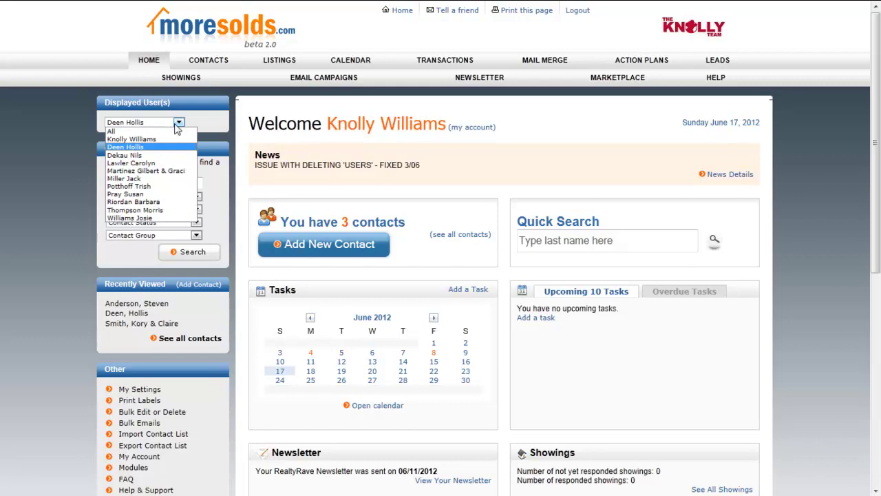
{"action": "left_click", "coordinate": [168, 164]}
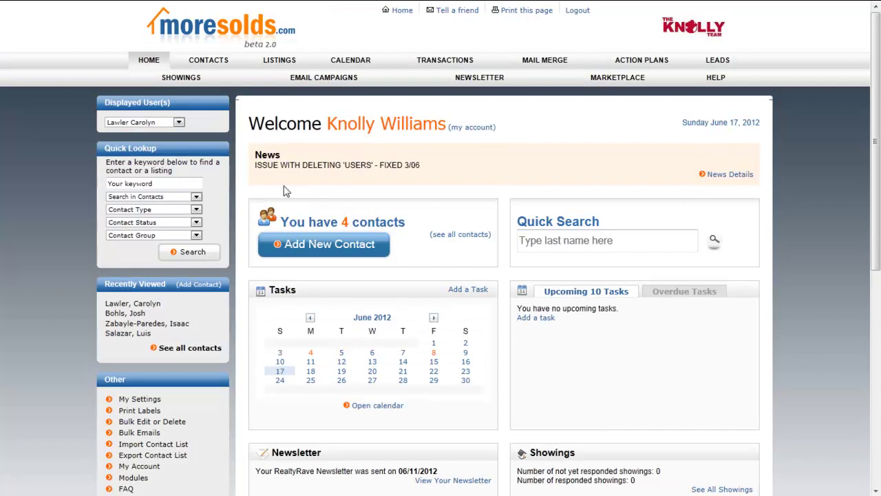
{"action": "left_click", "coordinate": [179, 123]}
{"action": "left_click", "coordinate": [171, 132]}
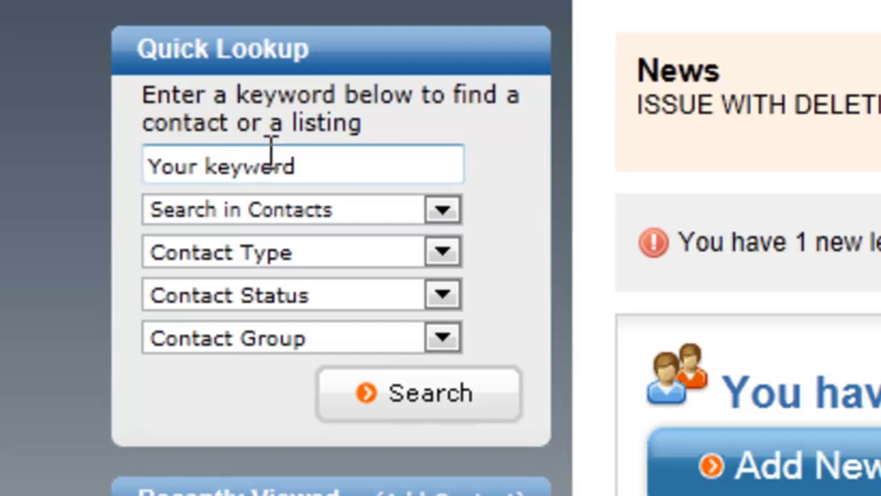
- Run a Quick Lookup for 'cantera' with the dropdown set to Search in Listings
{"action": "left_click", "coordinate": [288, 166]}
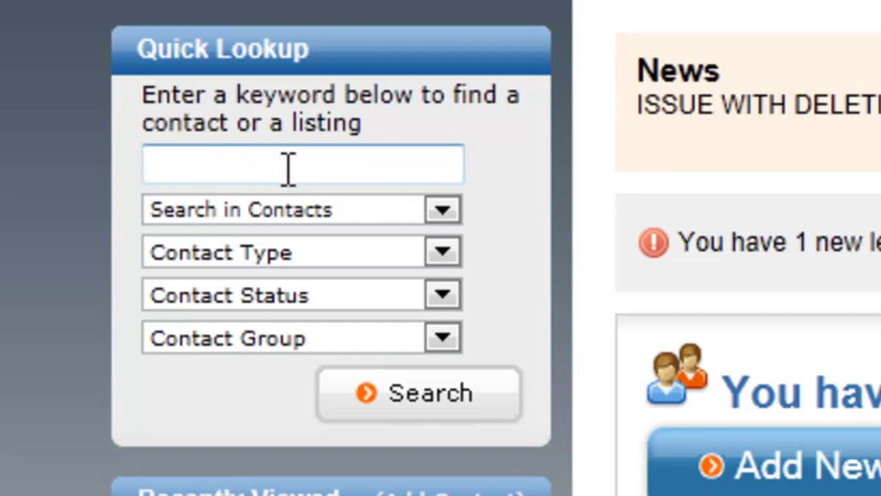
{"action": "type", "text": "canter"}
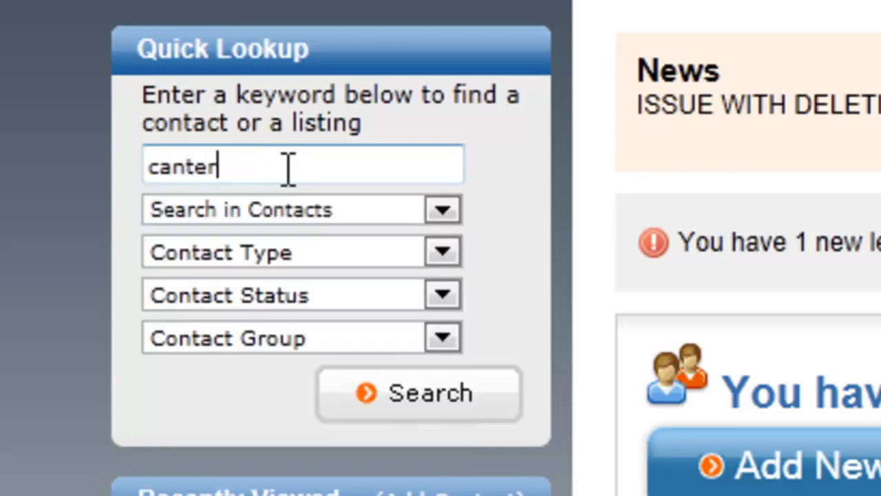
{"action": "type", "text": "a"}
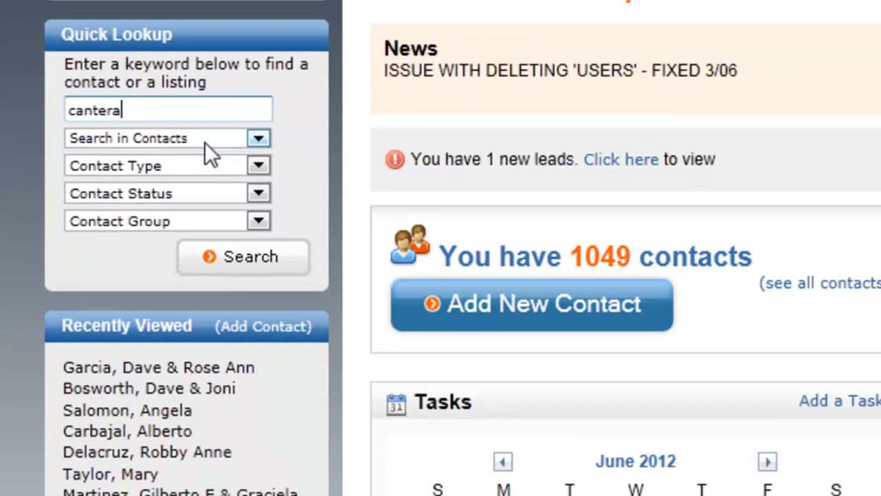
{"action": "left_click", "coordinate": [363, 218]}
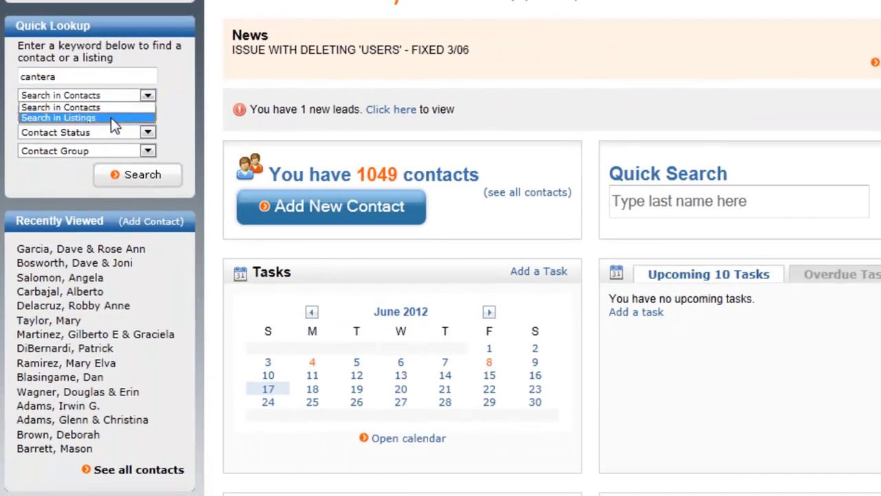
{"action": "left_click", "coordinate": [111, 118]}
{"action": "left_click", "coordinate": [146, 163]}
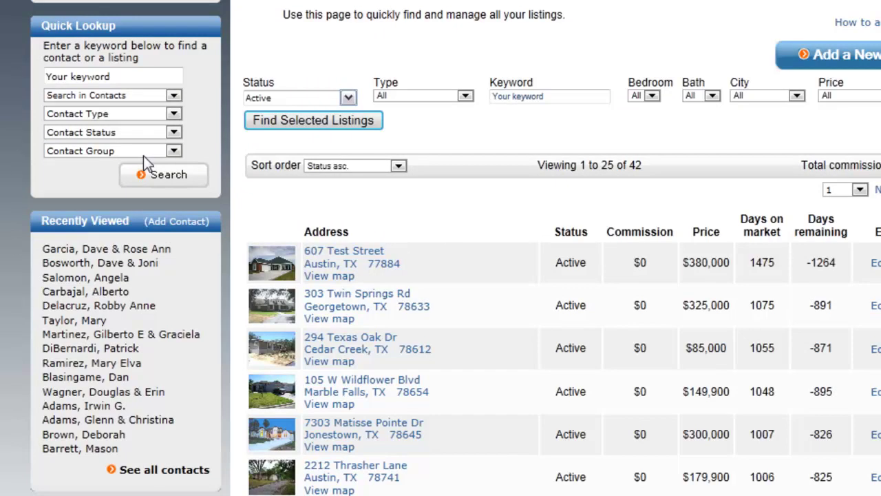
- Run a Quick Lookup contact search for 'jones', correcting the mistyped letter
{"action": "left_click", "coordinate": [120, 76]}
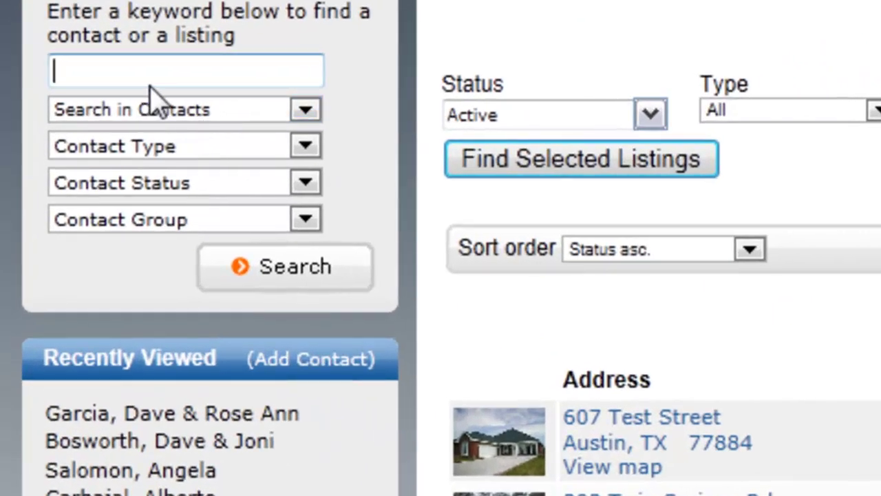
{"action": "type", "text": "jop"}
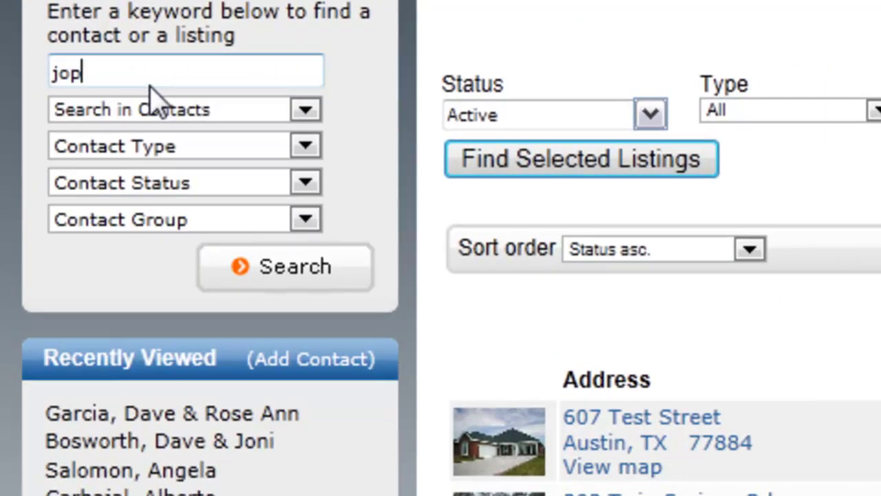
{"action": "key", "text": "BackSpace"}
{"action": "type", "text": "nes"}
{"action": "key", "text": "Return"}
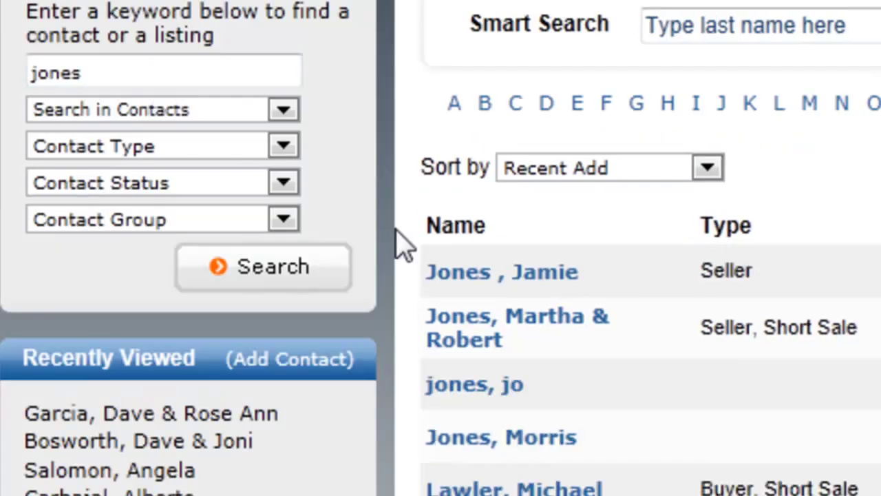
{"action": "mouse_move", "coordinate": [561, 279]}
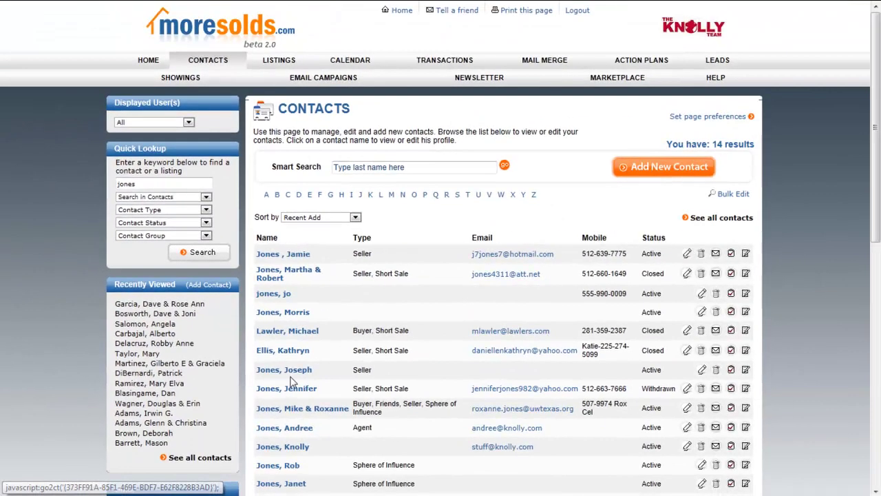
{"action": "mouse_move", "coordinate": [293, 377]}
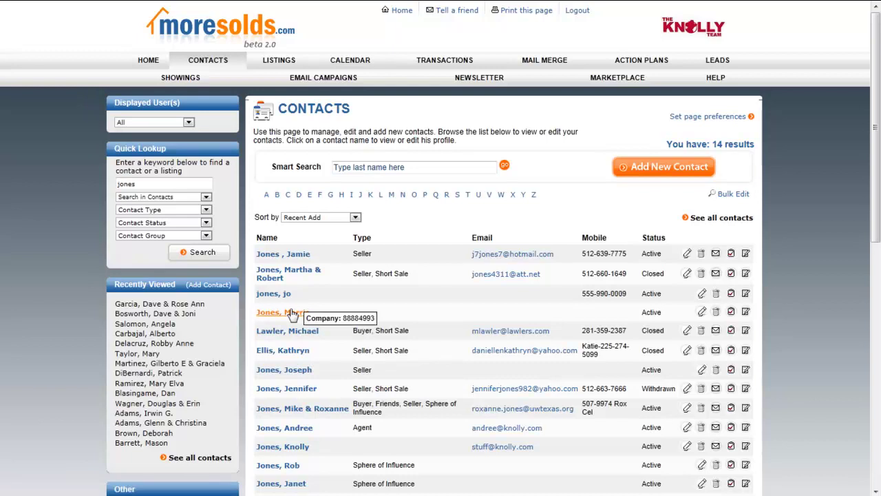
{"action": "mouse_move", "coordinate": [293, 338]}
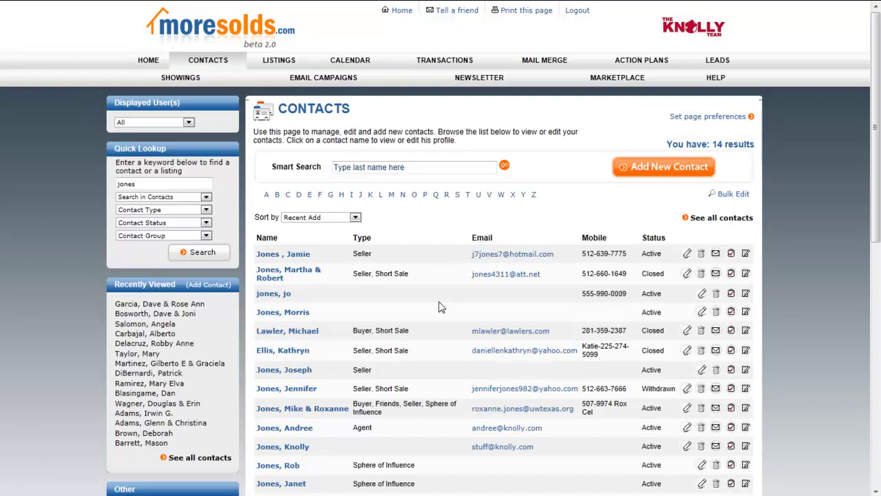
{"action": "left_click", "coordinate": [205, 223]}
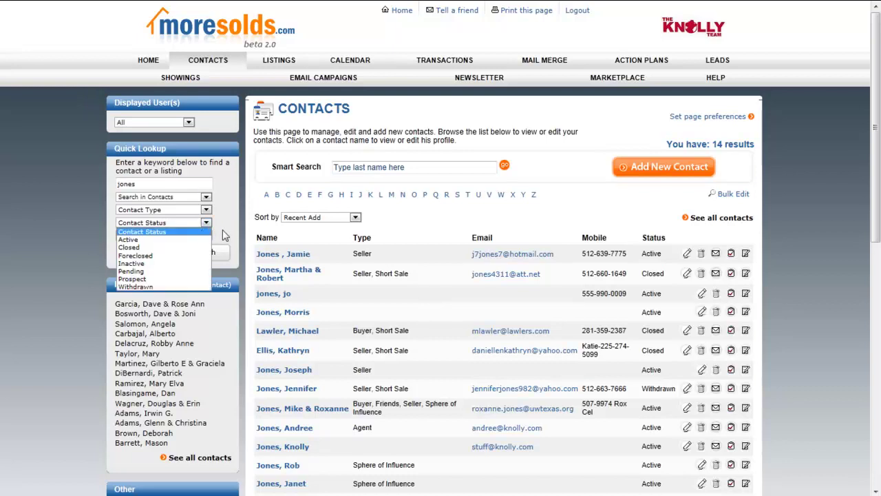
{"action": "left_click", "coordinate": [229, 229]}
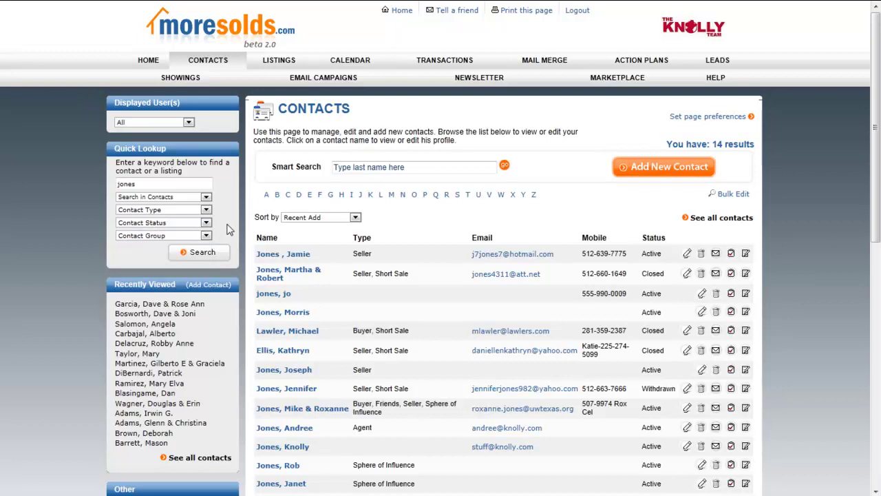
{"action": "left_click", "coordinate": [206, 236]}
{"action": "left_click", "coordinate": [207, 237]}
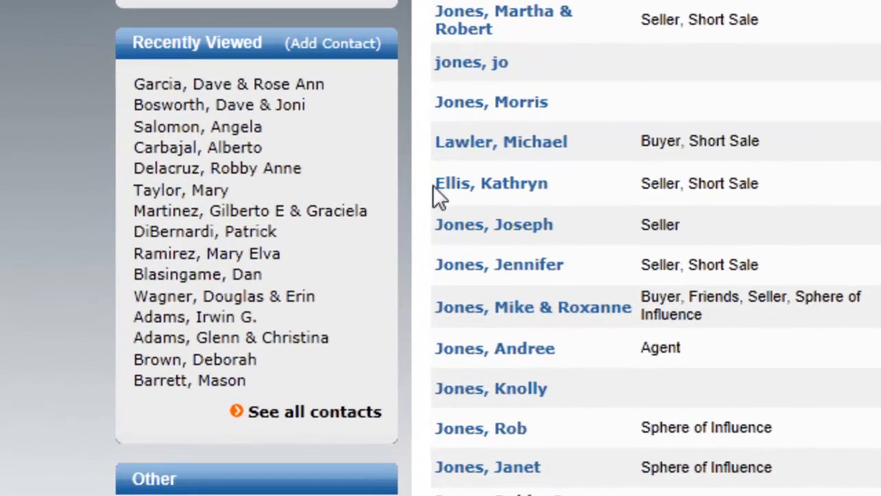